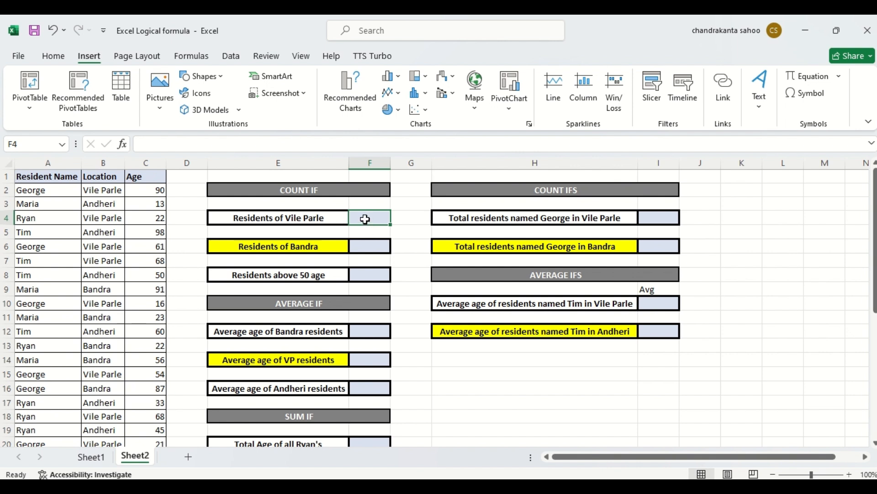
Count the residents of Vile Parle in F4 using COUNTIF on range B2:B39 with the criterion "Vile Parle"
type("=")
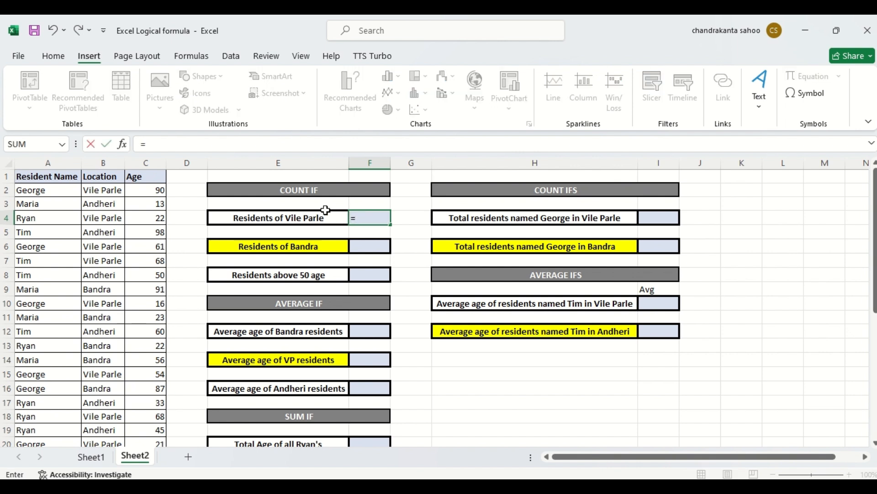
type("count")
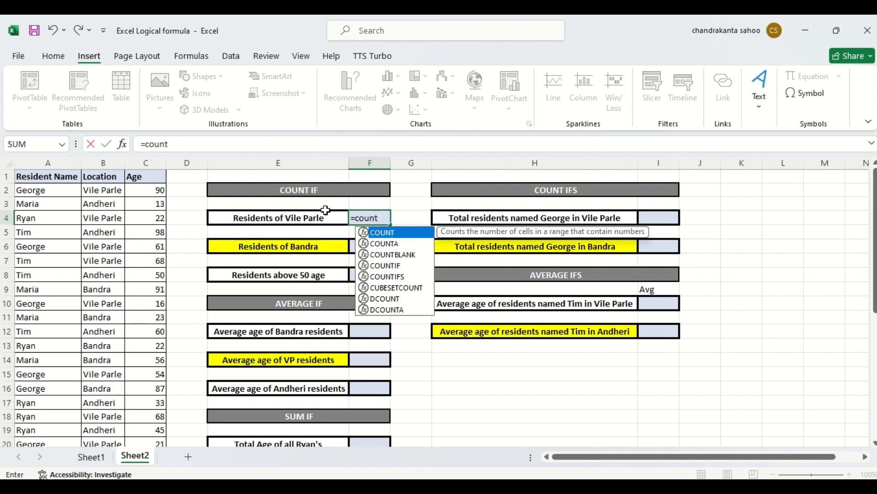
type("if")
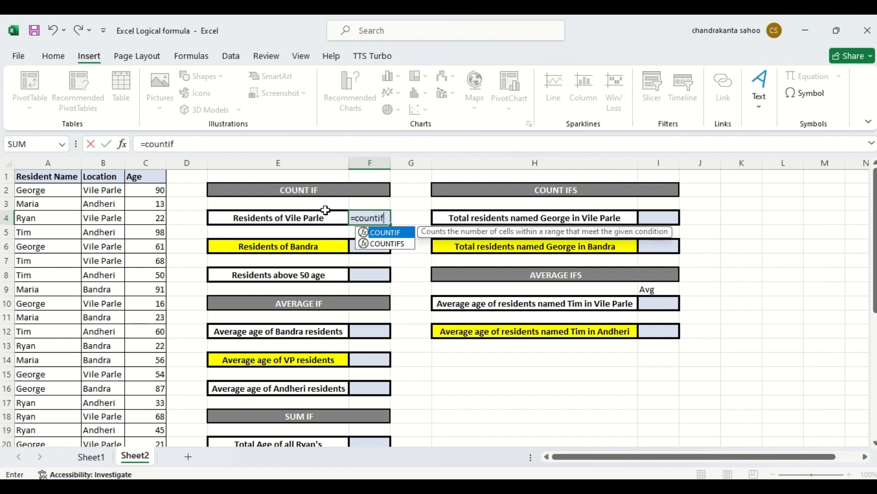
double_click(364, 234)
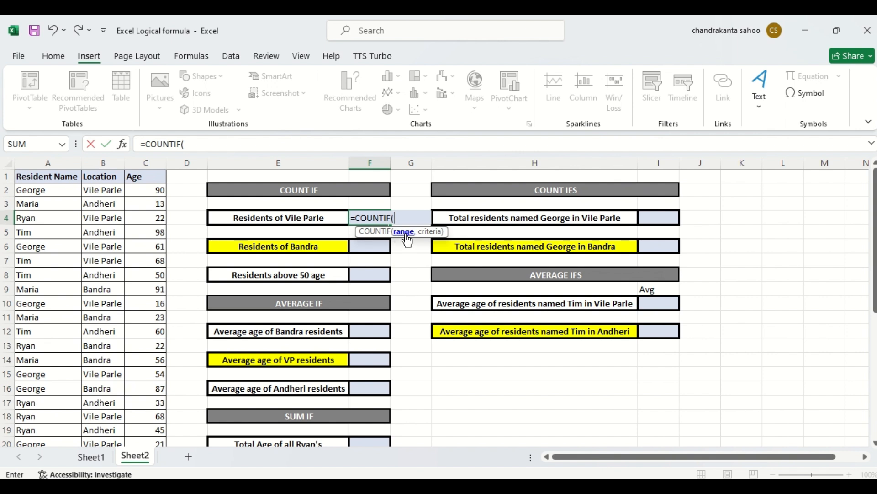
left_click(105, 191)
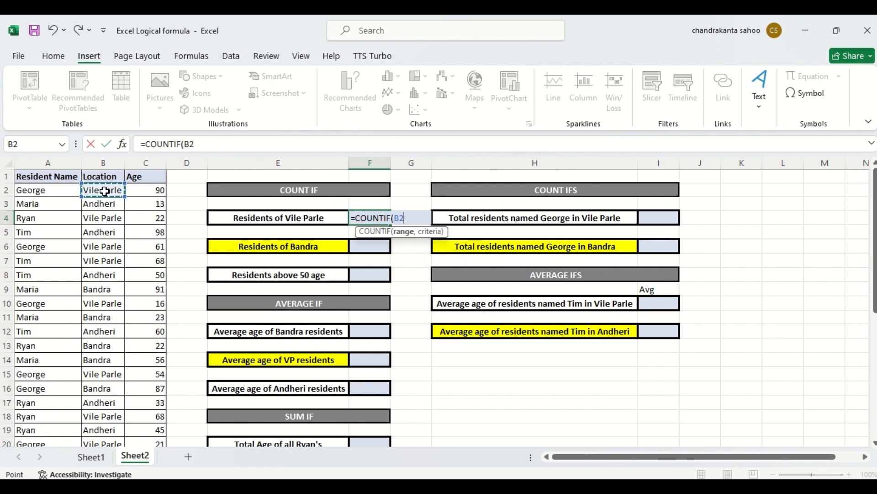
key("ctrl+shift+Down")
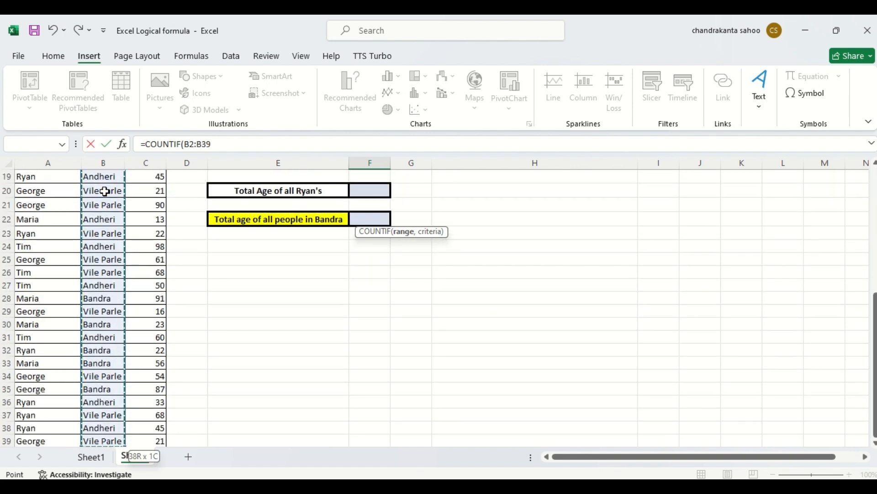
type(",")
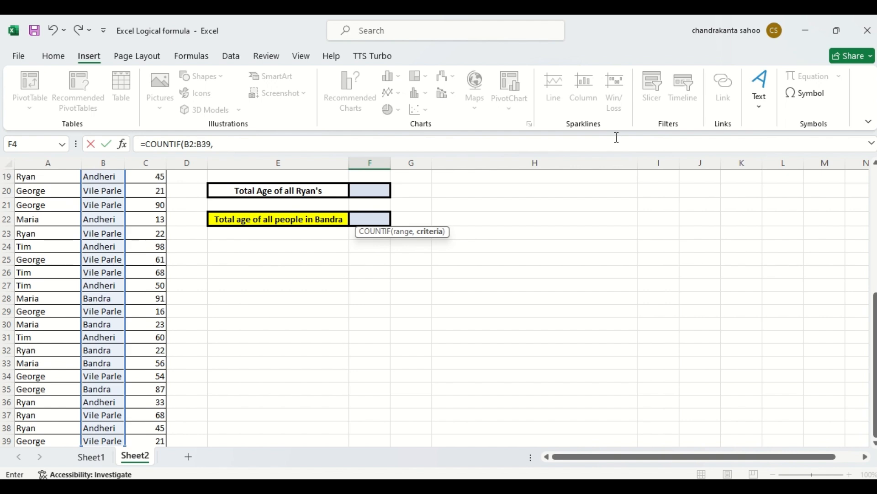
left_click_drag(874, 331, 834, 158)
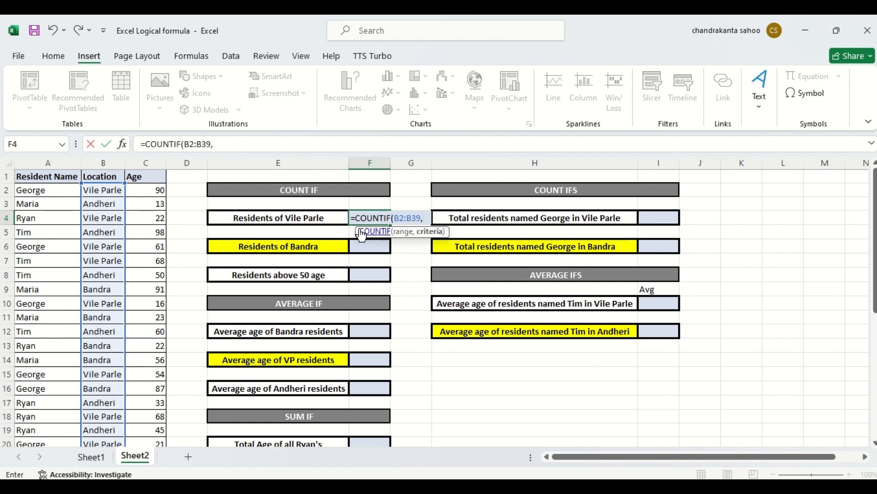
type("\"Vile")
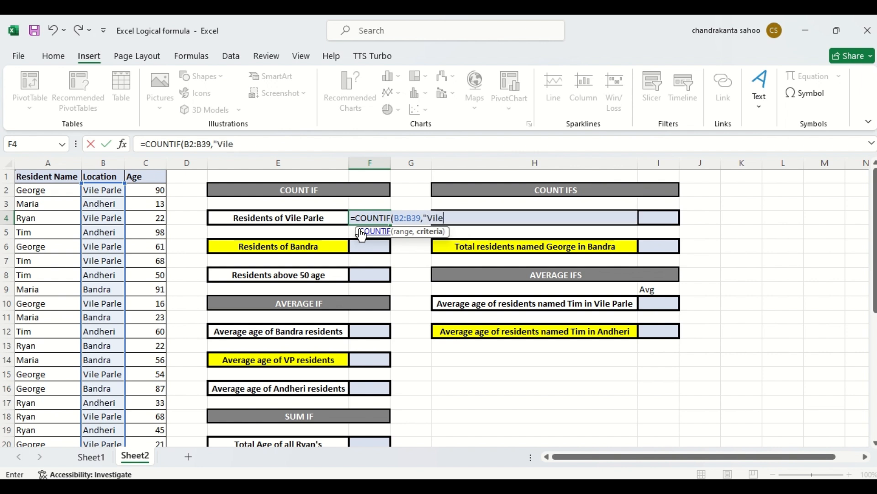
type(" Parle\")")
key("Return")
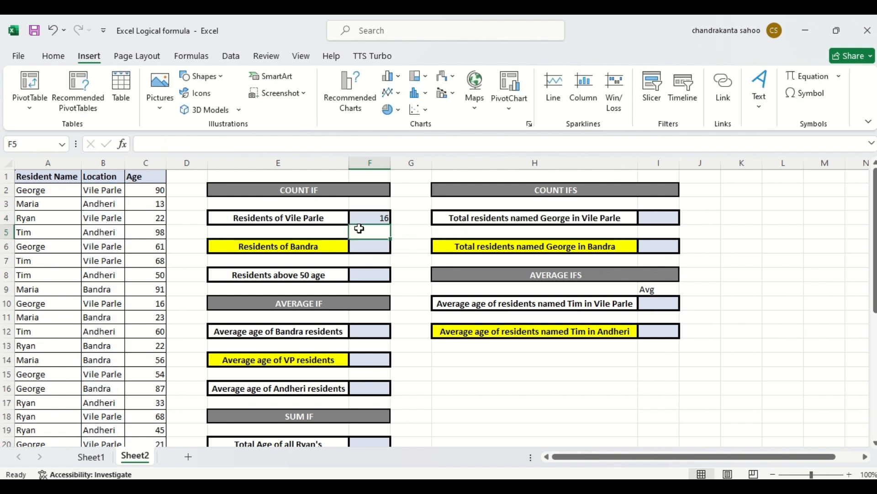
left_click(379, 216)
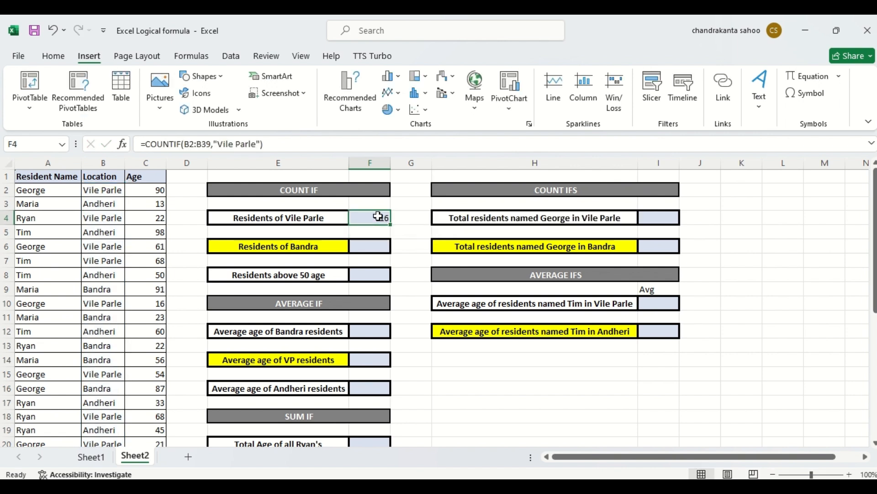
Count all the age entries in G4, beside the Vile Parle result, using COUNT on range C2:C39
left_click(406, 219)
type("=c")
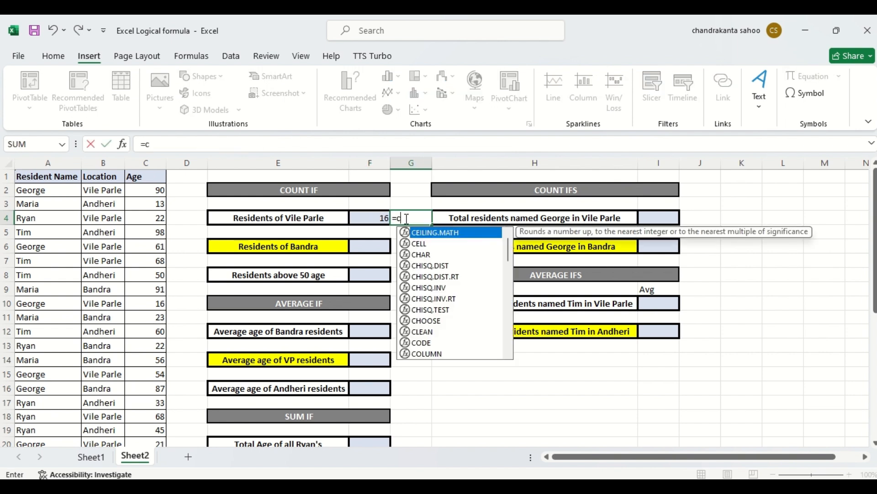
type("ount")
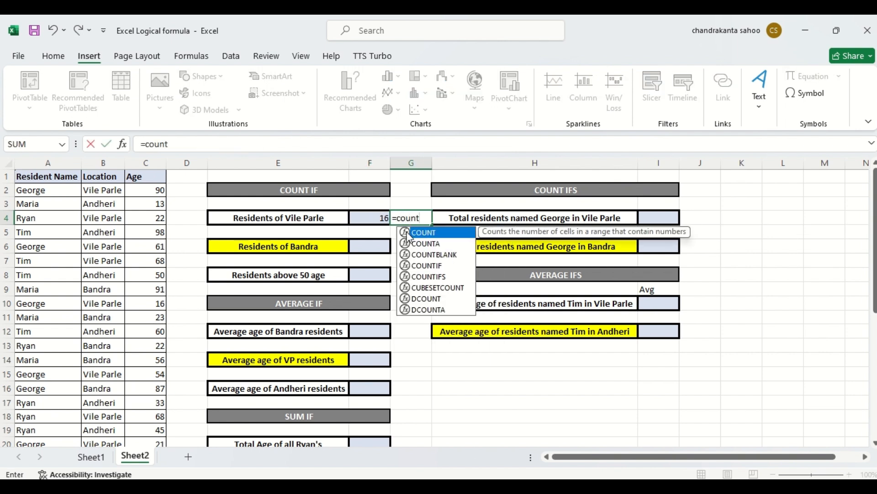
double_click(408, 233)
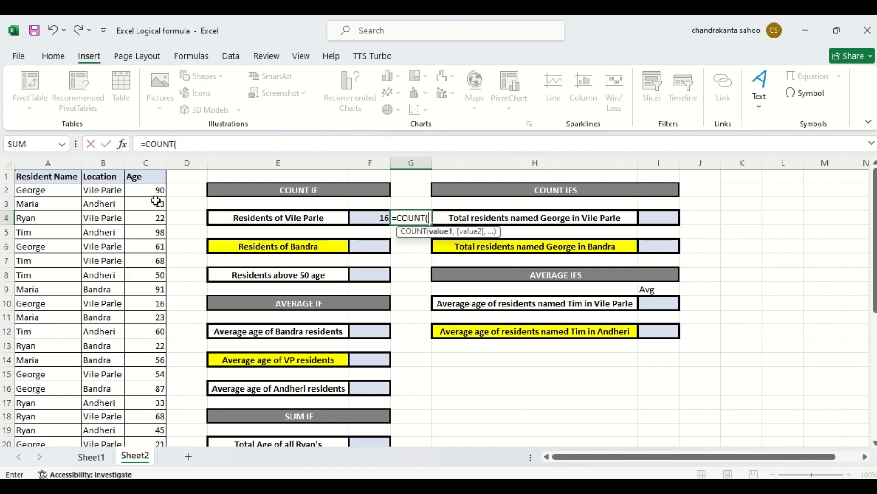
left_click(144, 189)
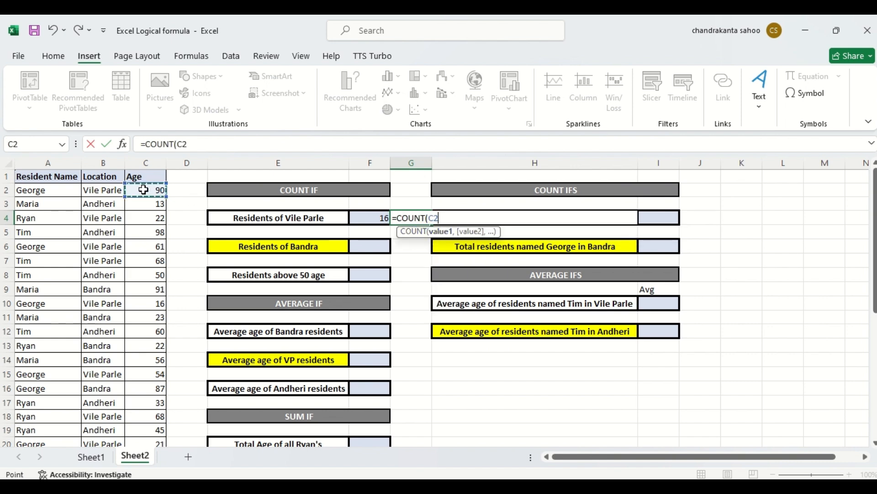
key("ctrl+shift+Down")
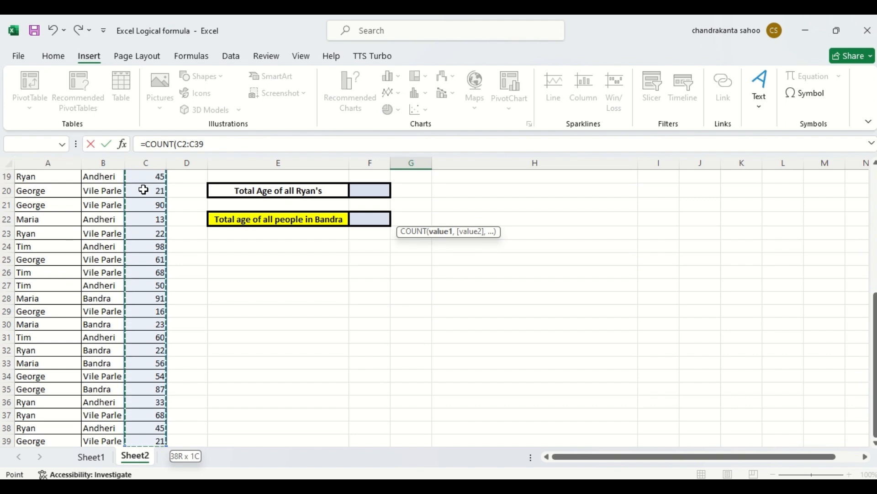
key("Return")
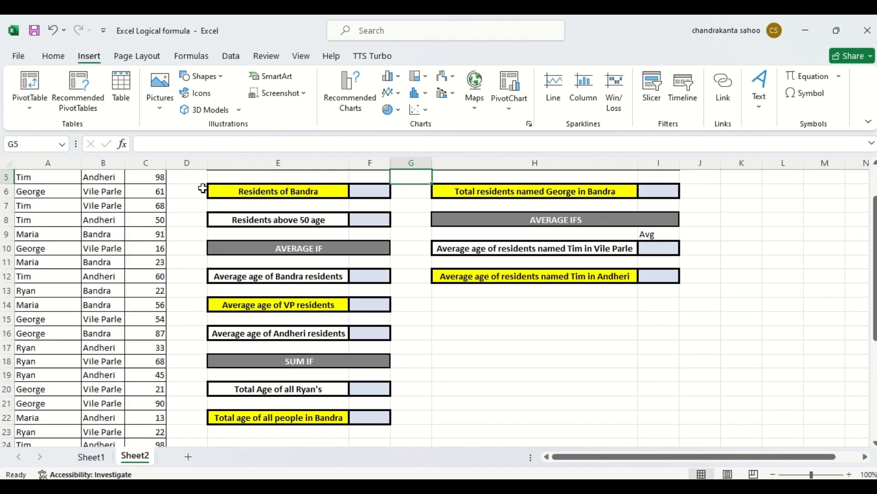
left_click_drag(875, 231, 875, 203)
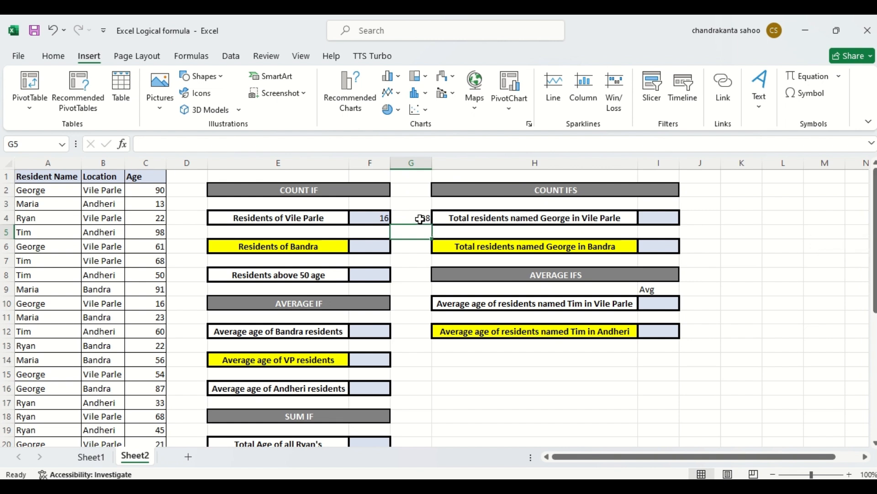
left_click(389, 218)
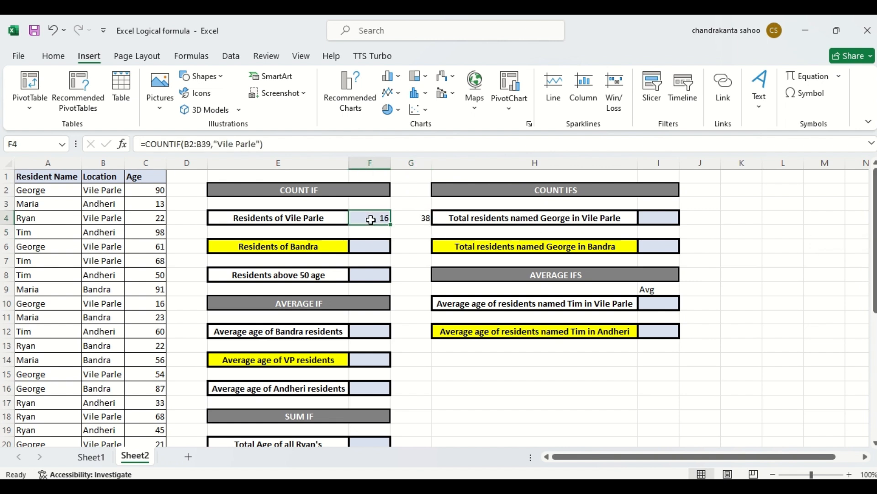
Count the residents of Bandra in F6 using COUNTIF on range B2:B39 with the criterion "Bandra"
left_click(363, 248)
type("=")
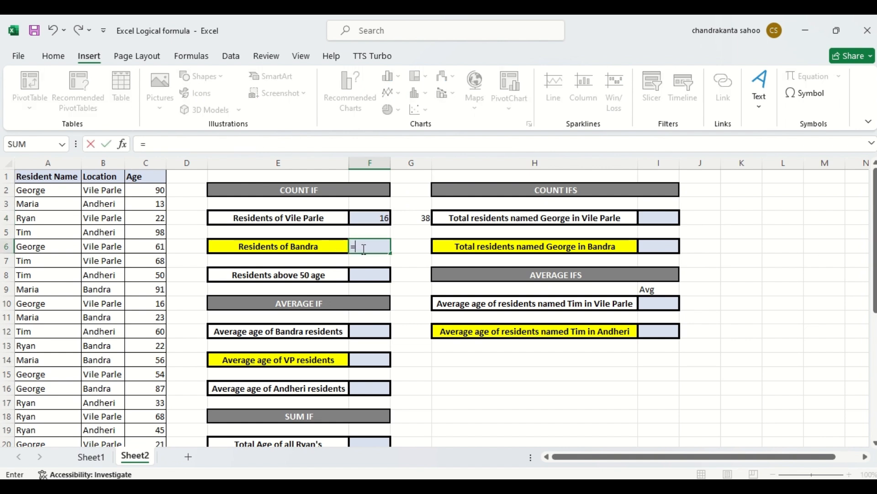
type("count")
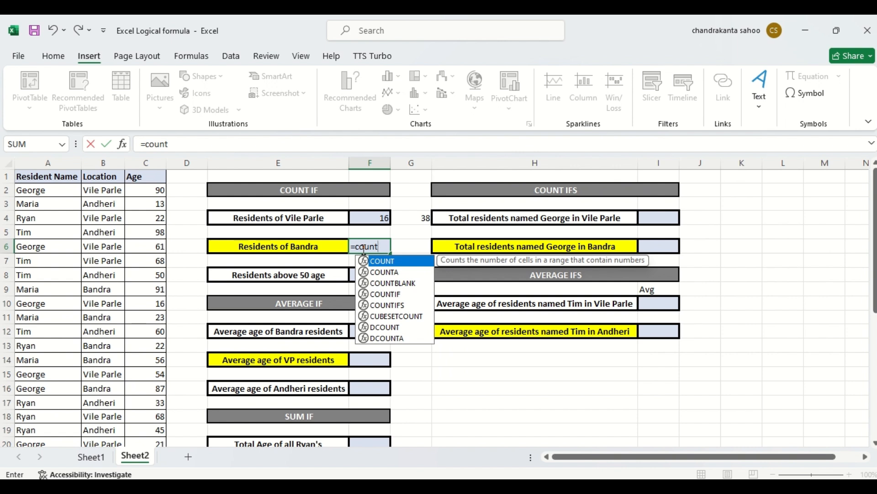
type("if")
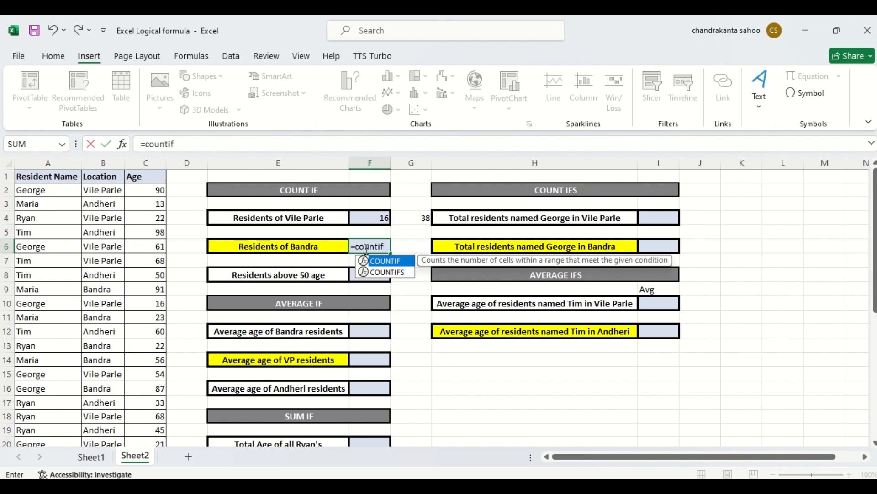
key("Tab")
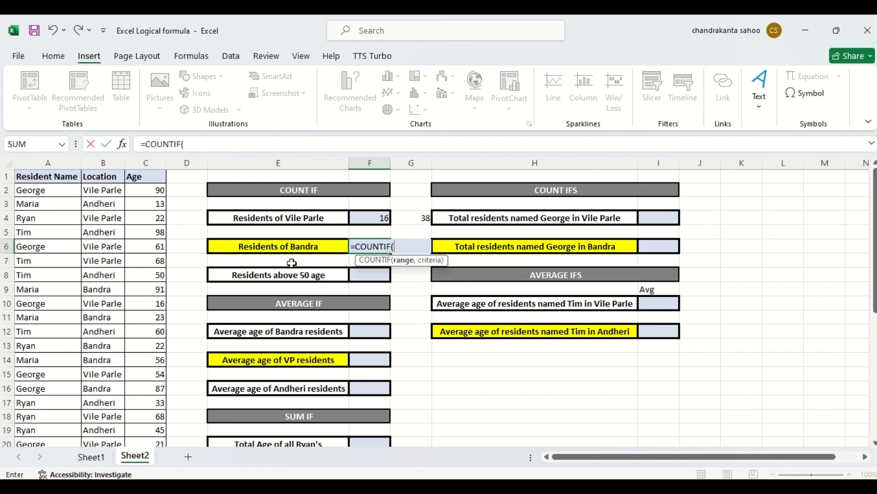
left_click(104, 192)
key("ctrl+shift+Down")
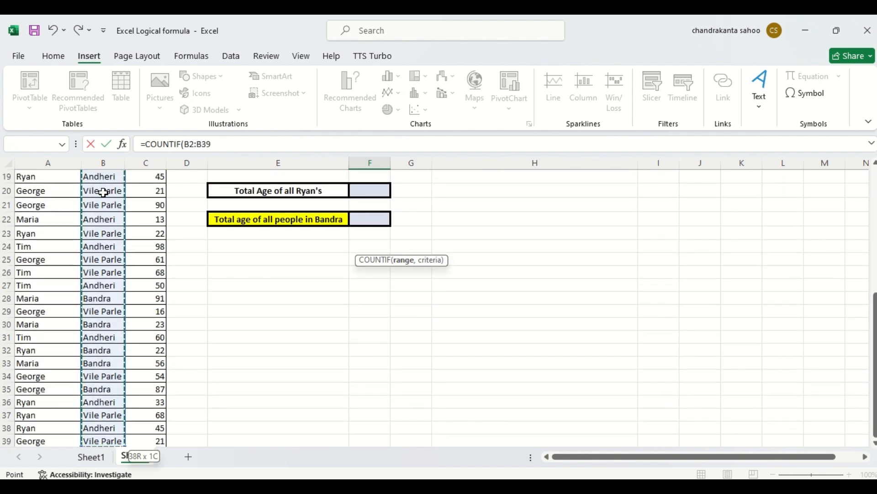
type(",")
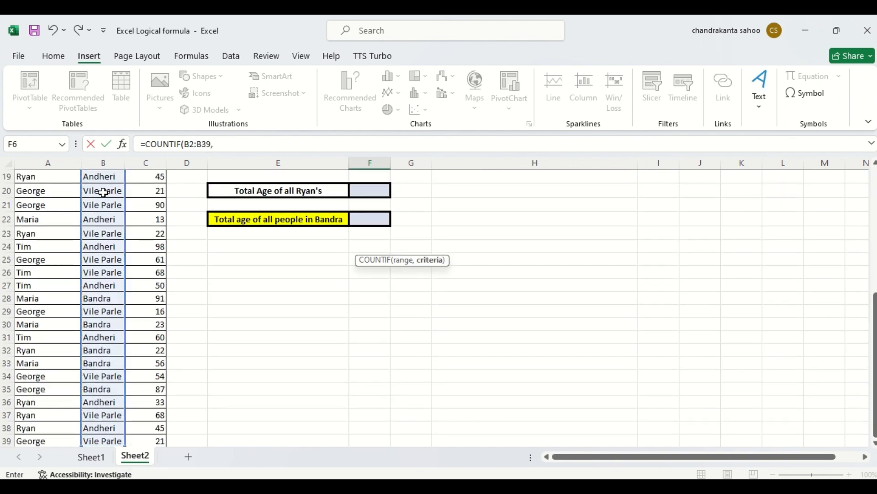
left_click_drag(875, 345, 831, 194)
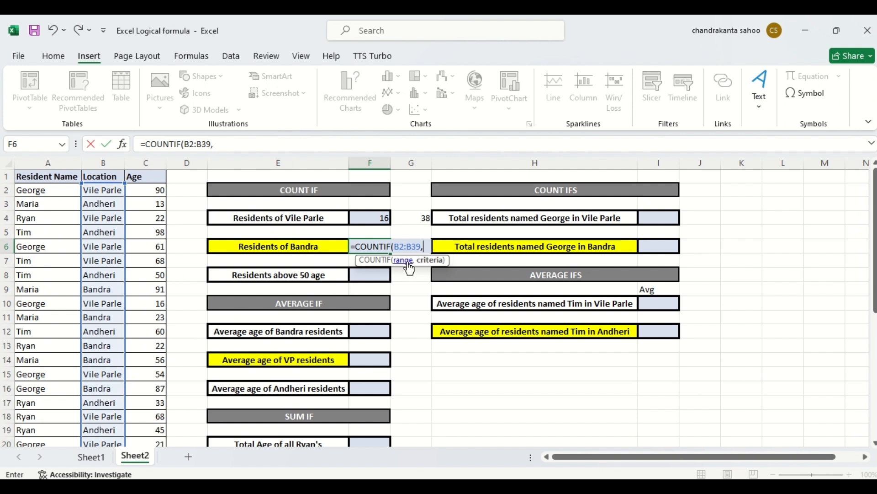
type("\"Ba")
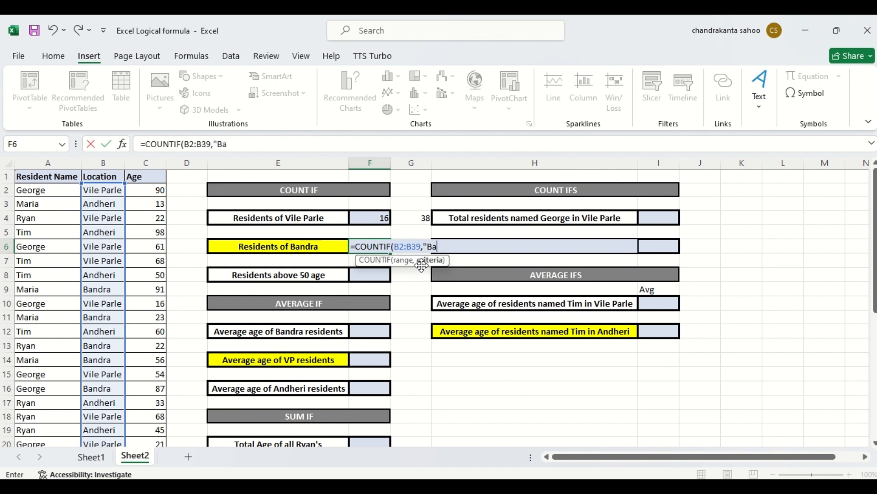
type("ndra\")")
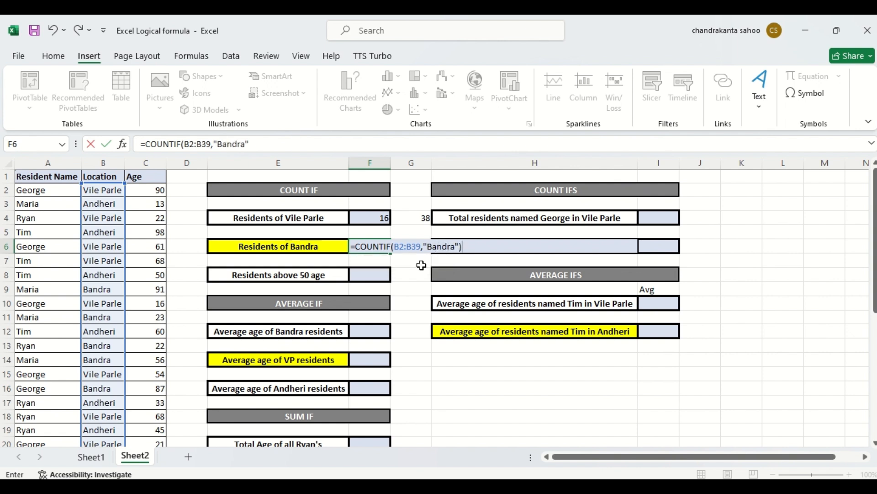
key("Return")
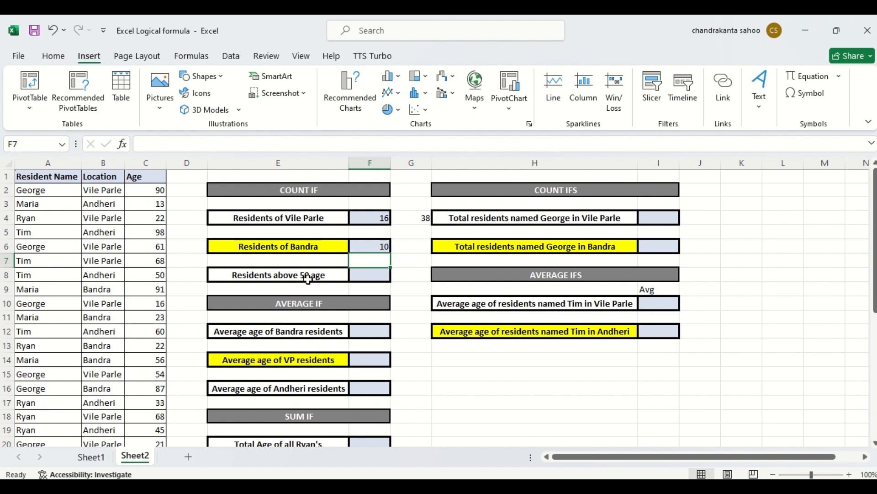
Enter a COUNTIF formula in F8, beside "Residents above 50 age", with the age range C2:C39 as its range
left_click(366, 276)
type("=")
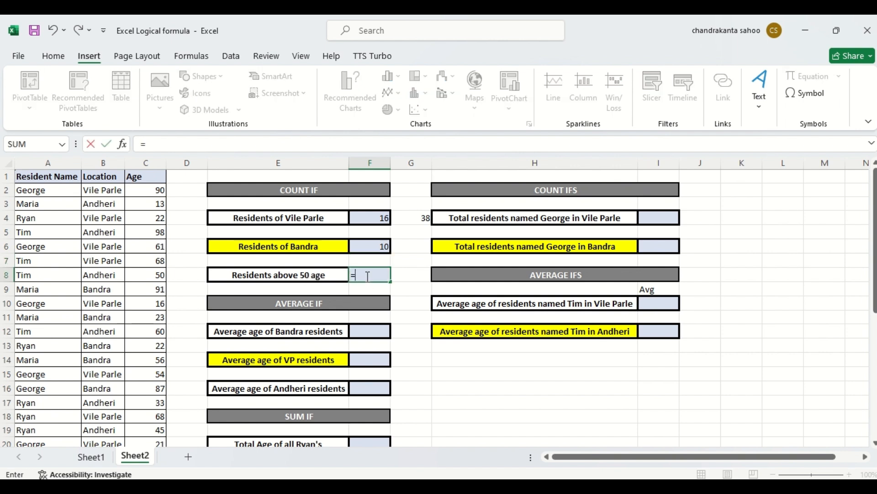
type("count")
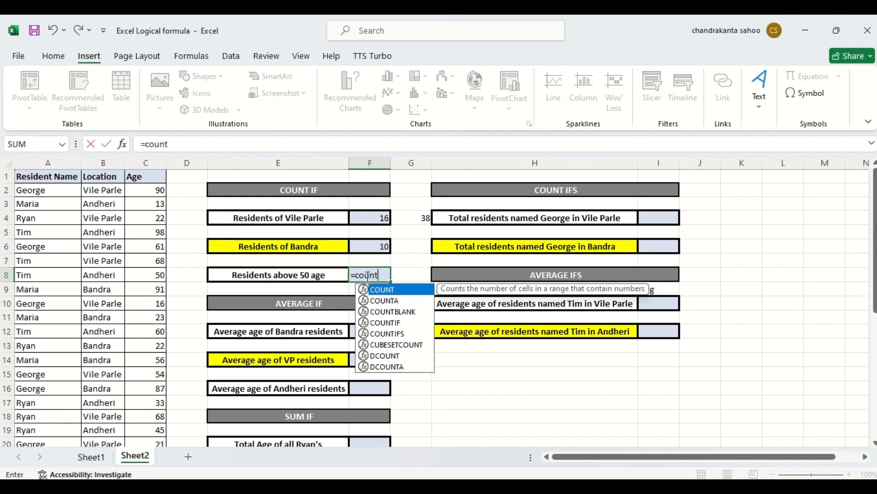
type("if")
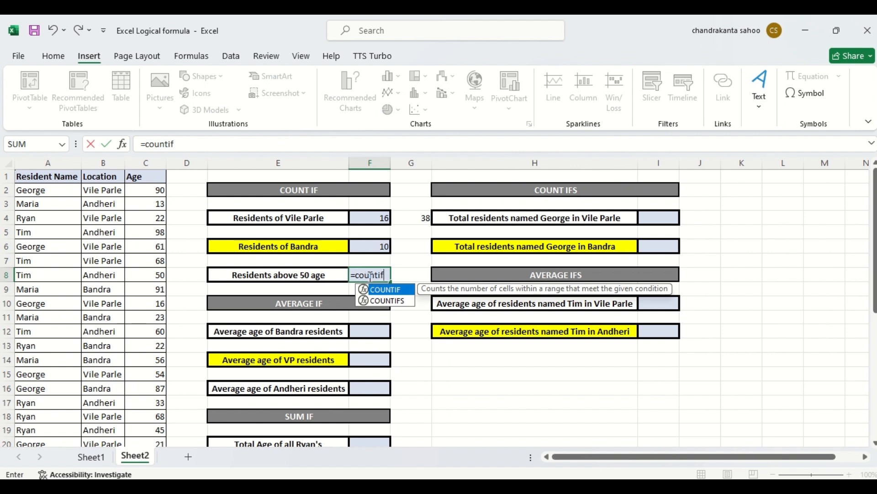
double_click(370, 294)
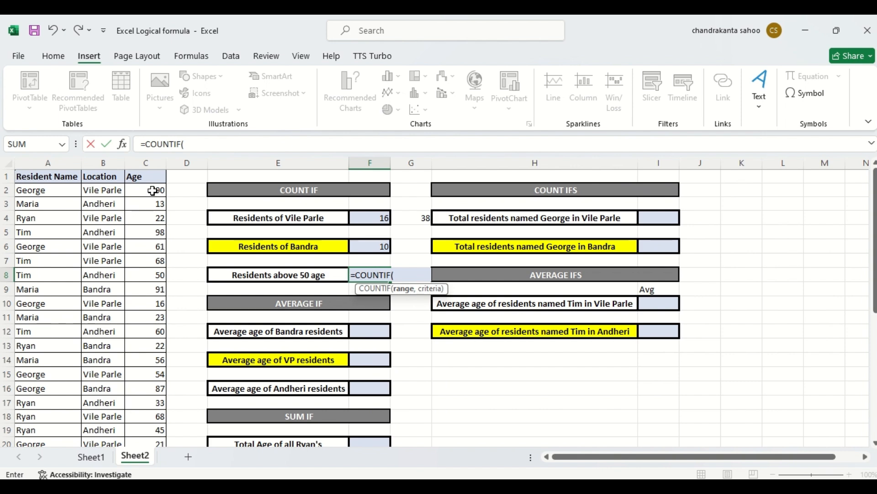
left_click(153, 191)
key("ctrl+shift+Down")
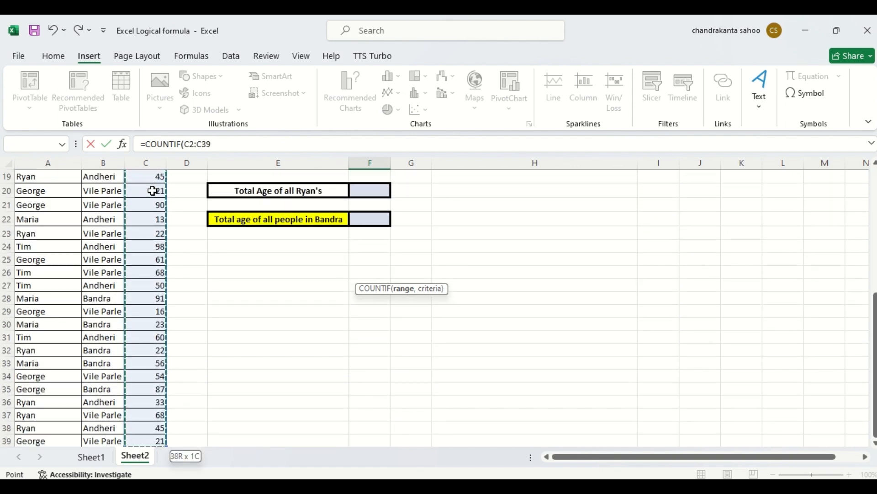
type(")")
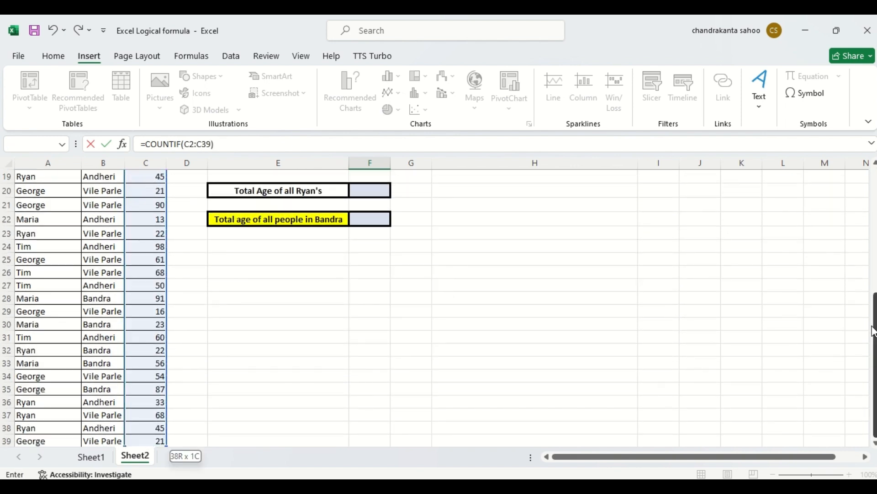
Add the criterion ">50" to the COUNTIF formula in F8 and commit it
left_click_drag(874, 333, 842, 180)
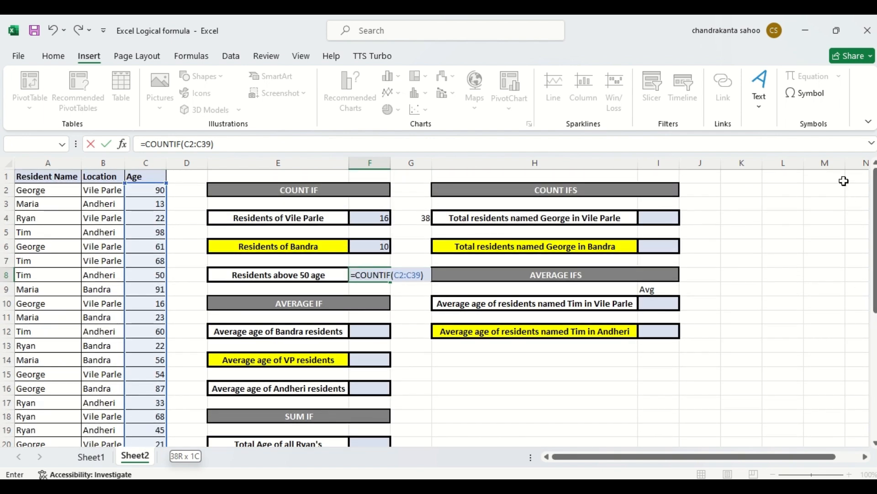
left_click(420, 274)
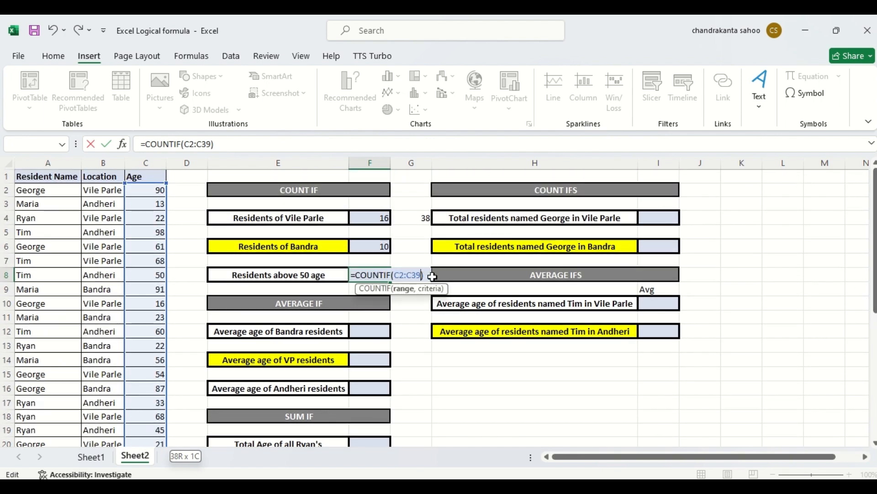
type(",")
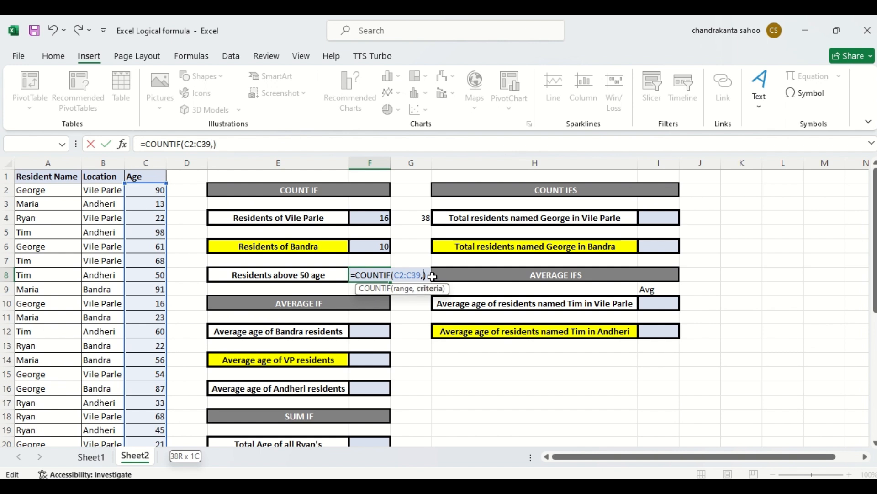
type("\">")
type("-")
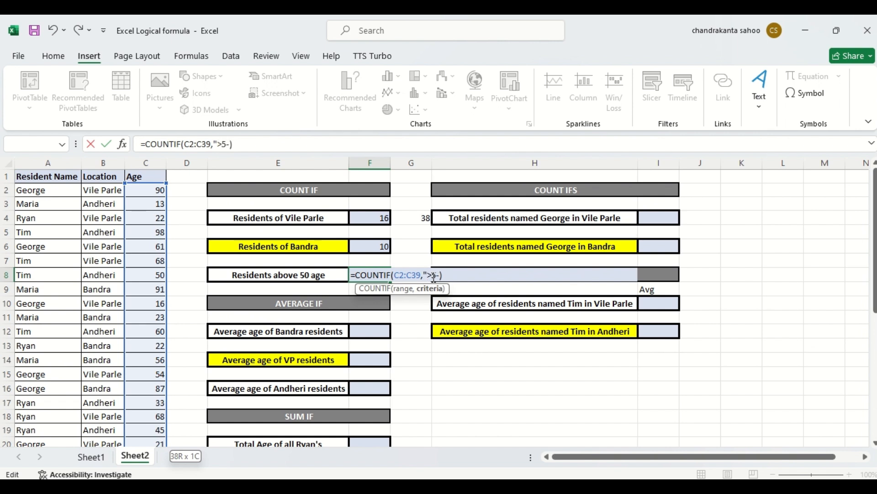
key("BackSpace")
key("BackSpace")
type("50)")
type("\"")
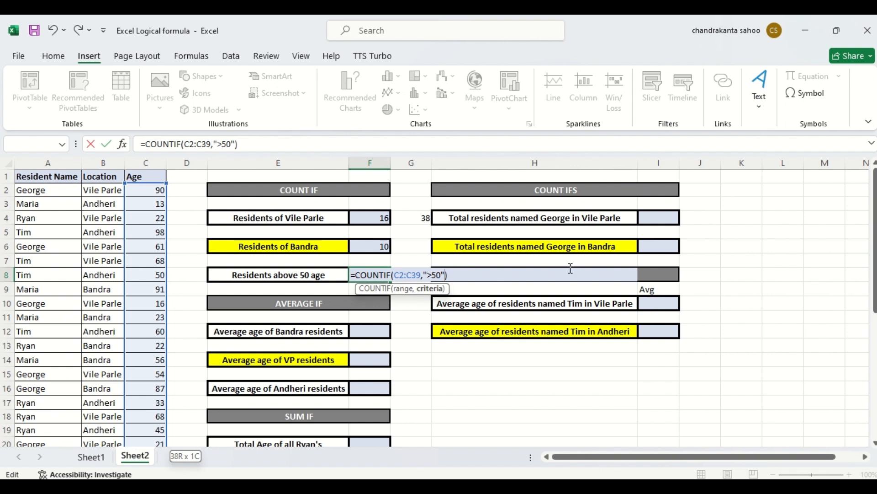
left_click(453, 276)
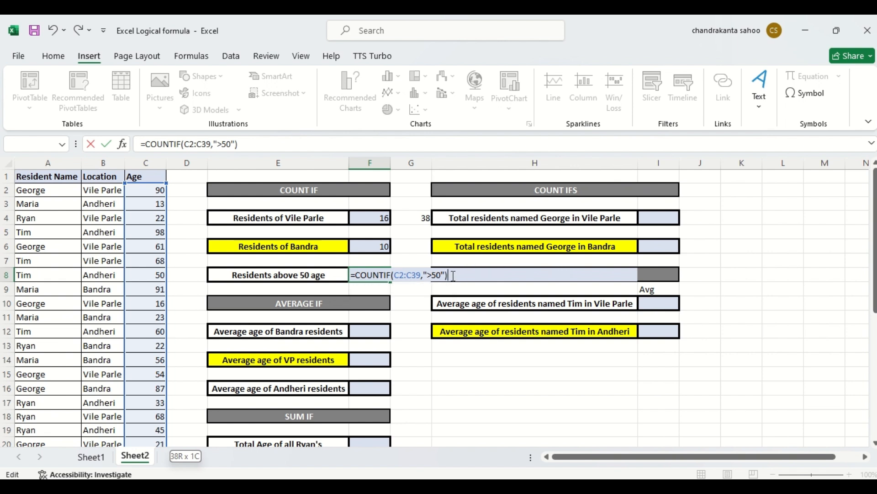
key("Return")
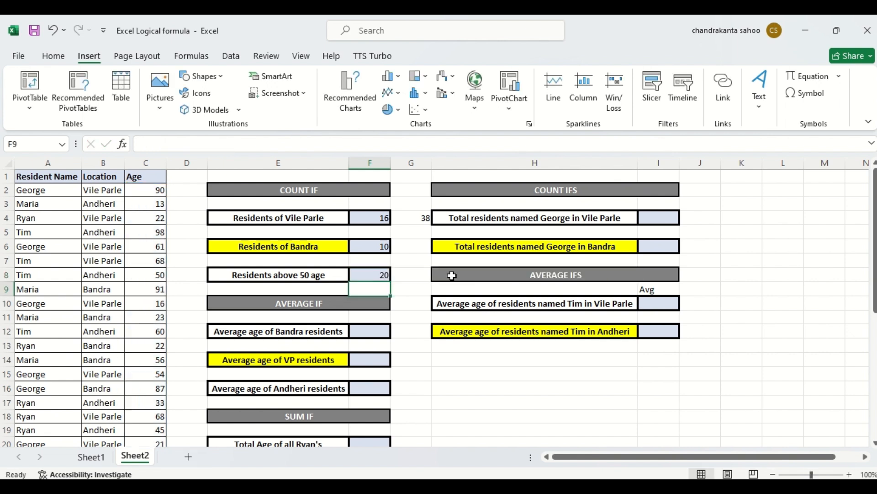